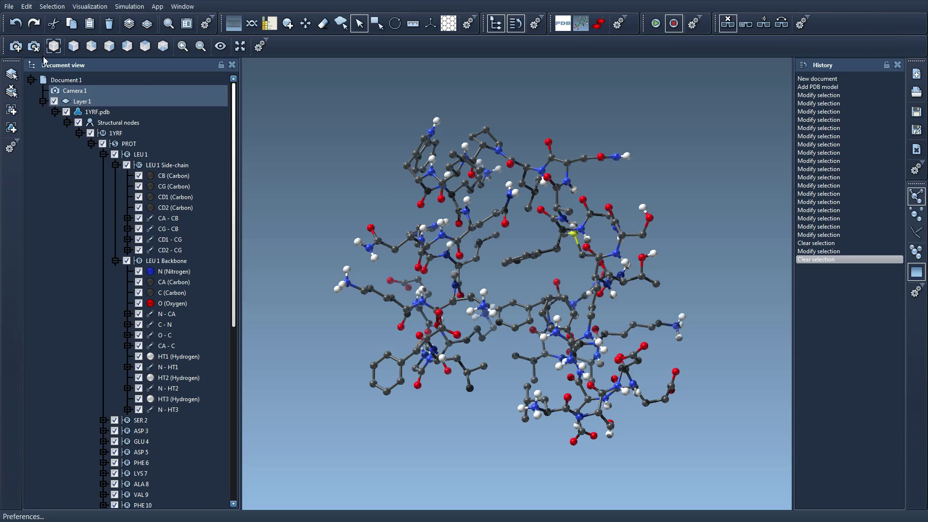
- Open Edit > Preferences on the Labels page and reposition the dialog over the viewport
click(34, 7)
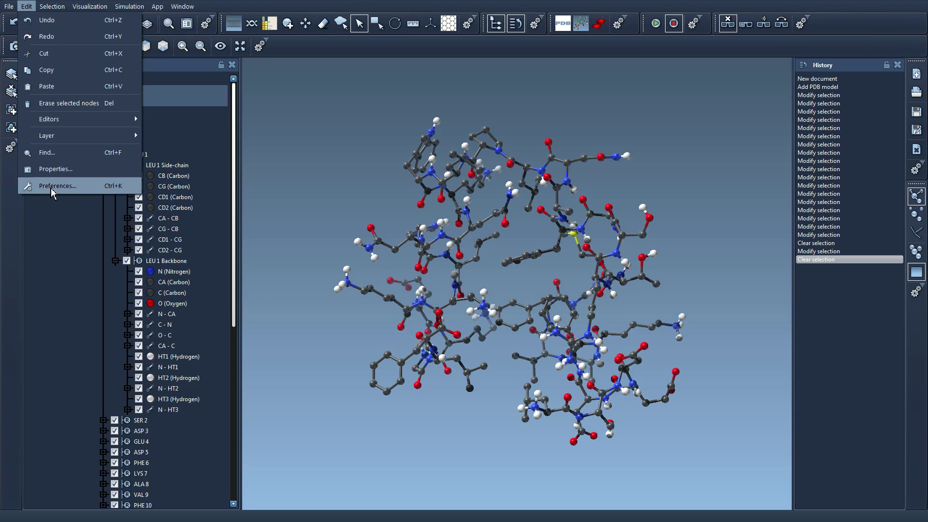
click(111, 190)
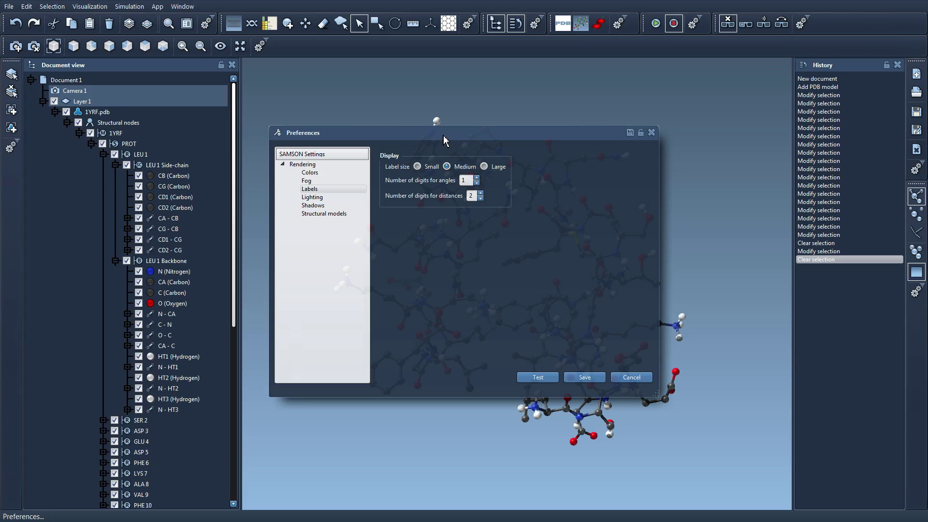
drag(445, 138, 635, 150)
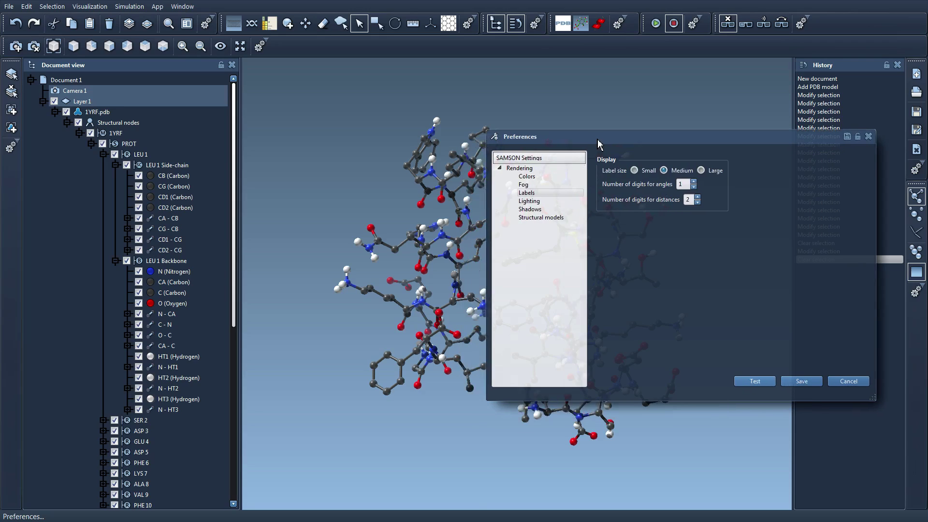
drag(601, 146, 512, 136)
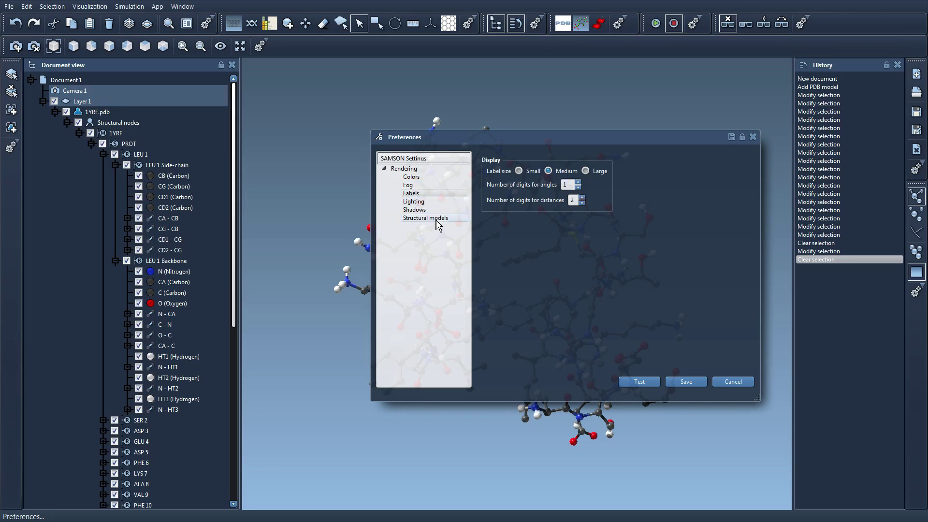
drag(511, 147, 479, 204)
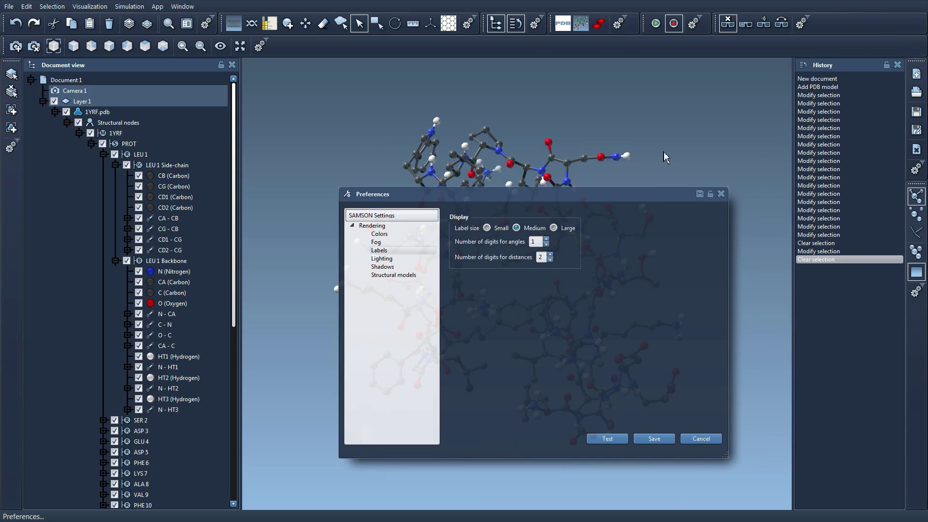
- Close Preferences and the History panel, and narrow the Document view to widen the 3D view
key(Escape)
click(897, 65)
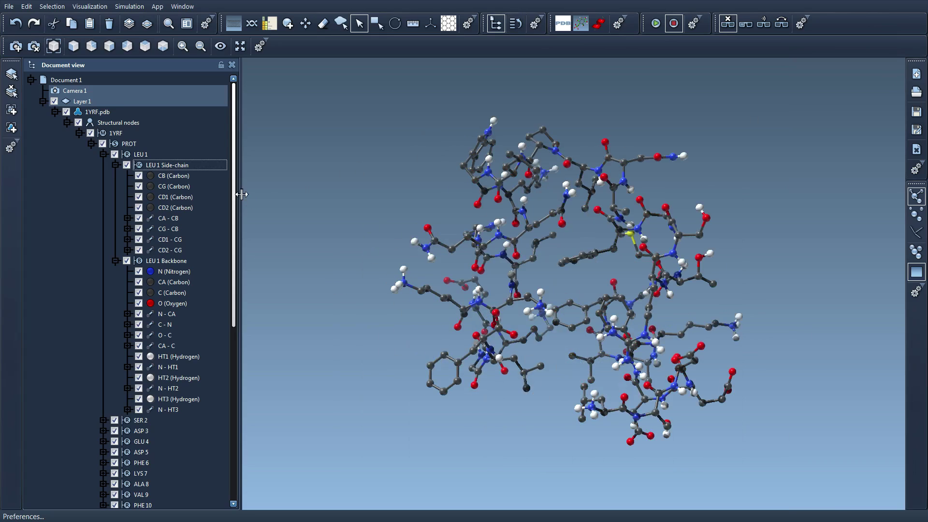
drag(240, 193, 151, 193)
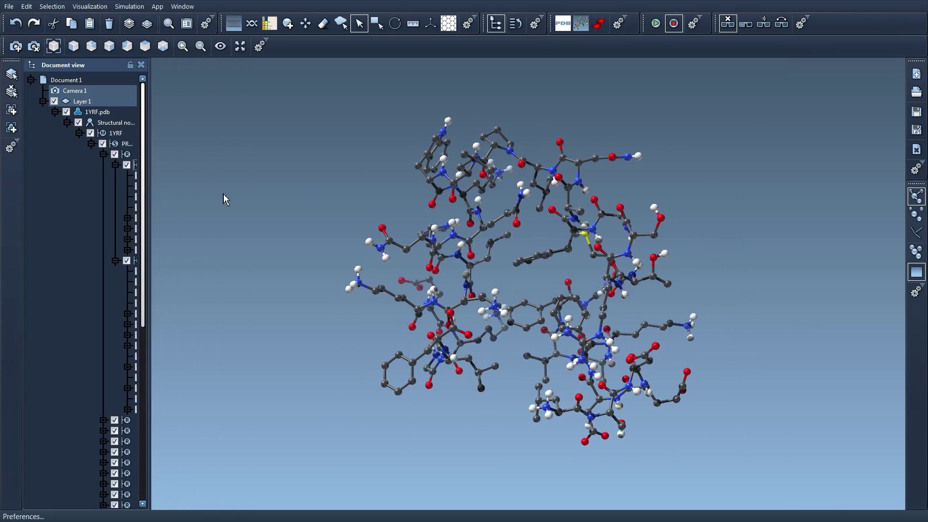
- Reopen Preferences with Ctrl+comma, lock it always on top, and position it at the right
key(ctrl+comma)
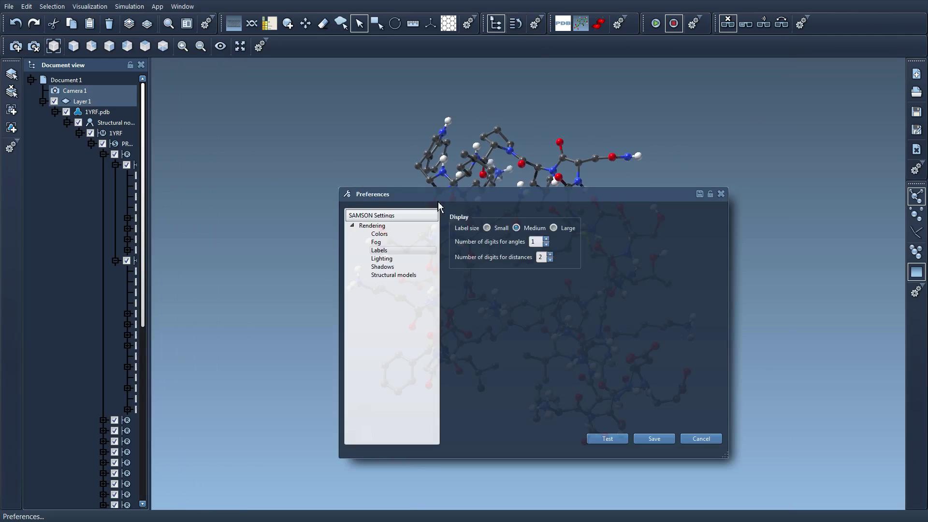
drag(467, 201, 425, 155)
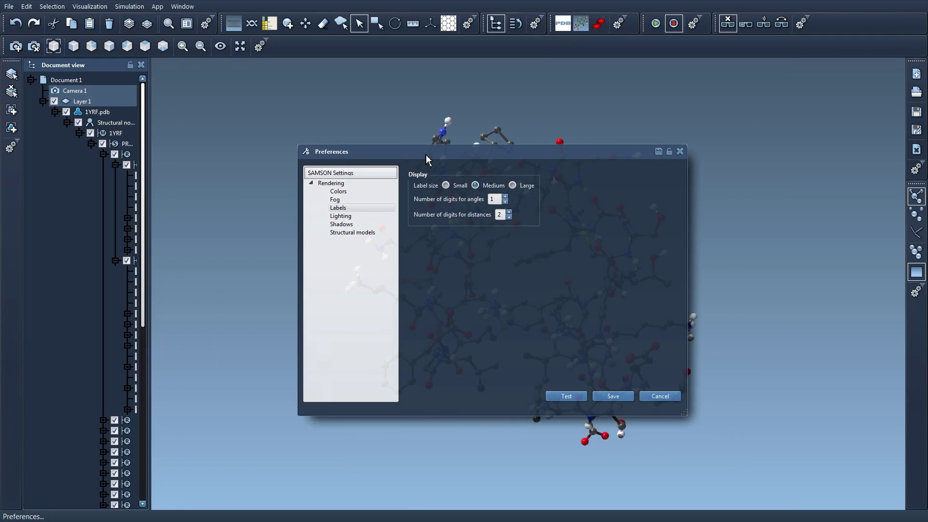
click(670, 155)
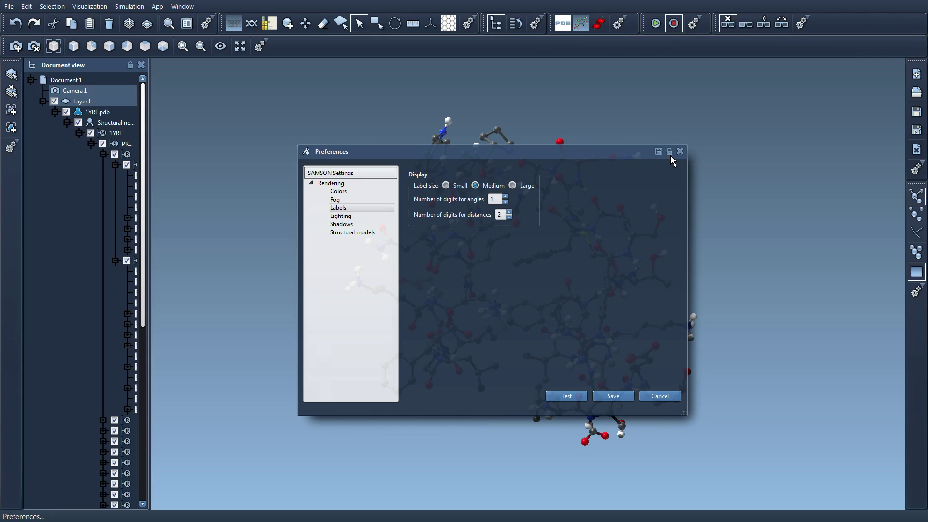
drag(536, 156, 752, 127)
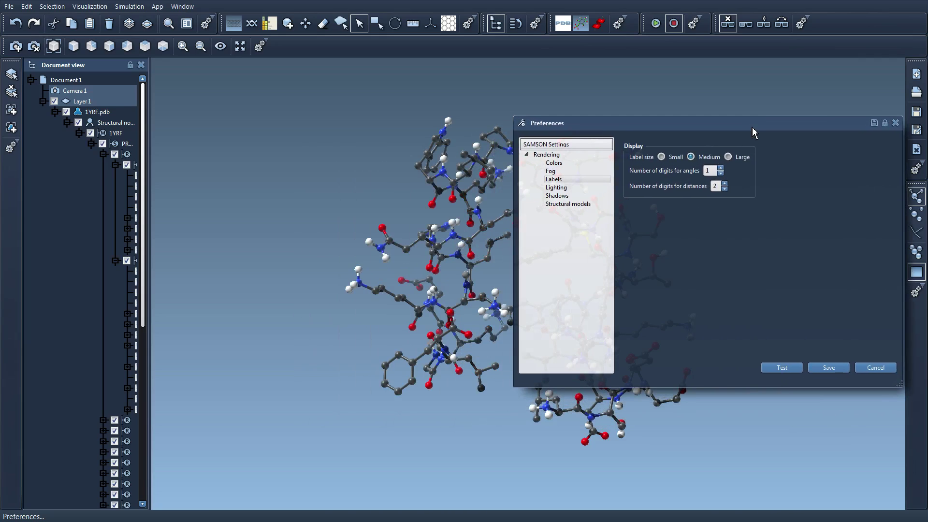
click(390, 200)
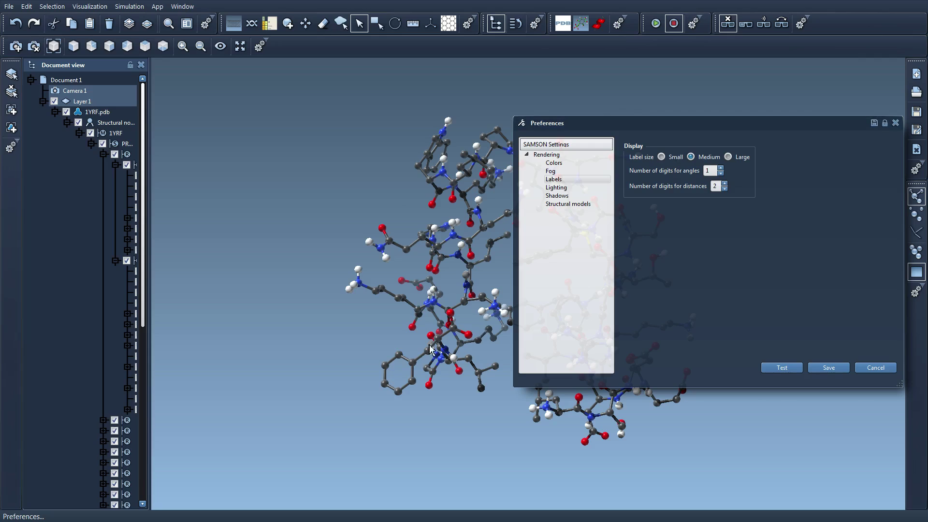
drag(664, 124, 635, 198)
click(608, 86)
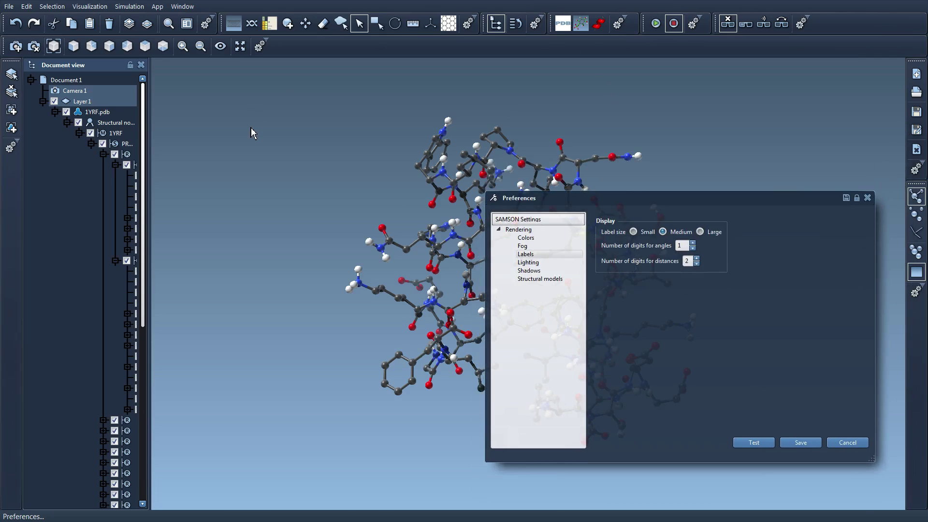
drag(646, 198, 663, 216)
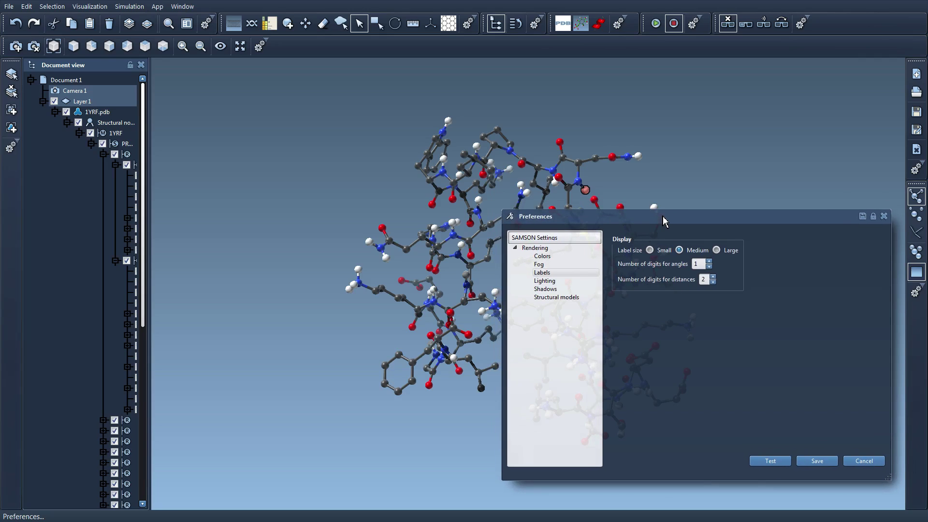
- On the Colors page, preview a black viewport background on 1YRF
click(543, 256)
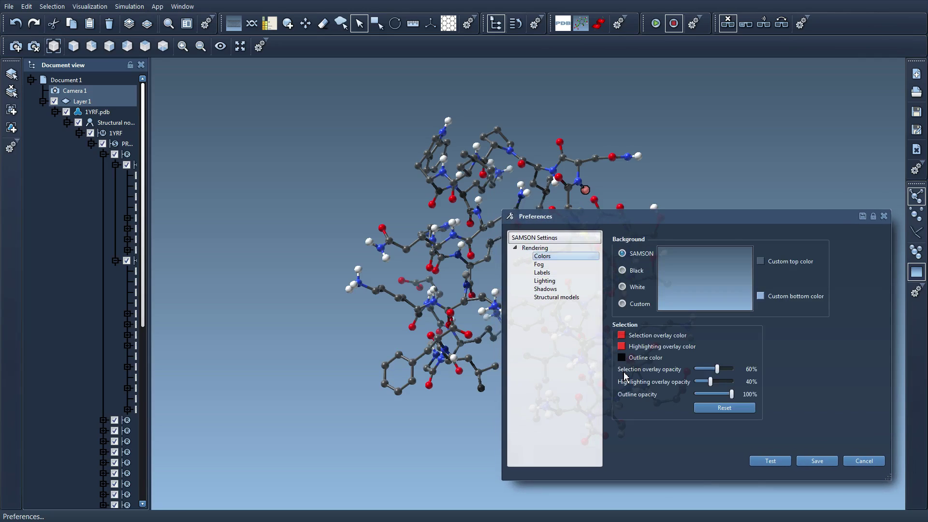
click(623, 271)
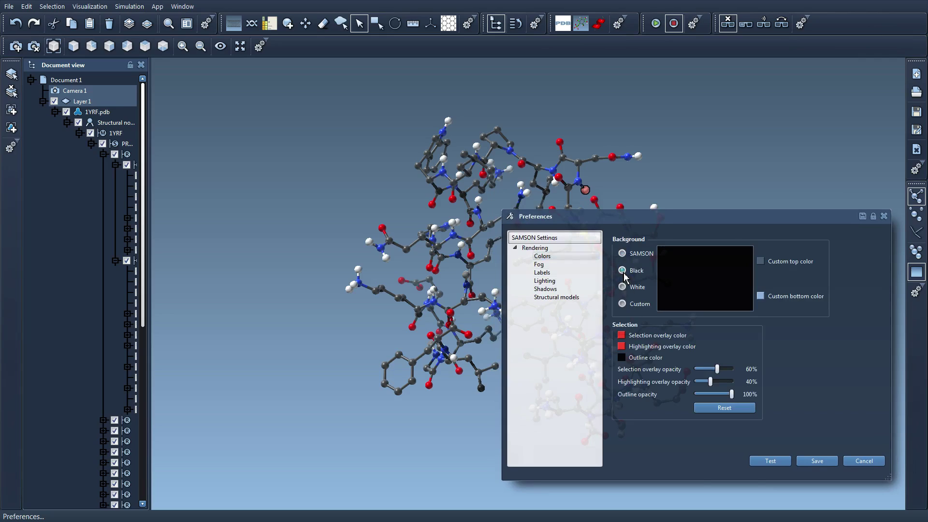
click(769, 461)
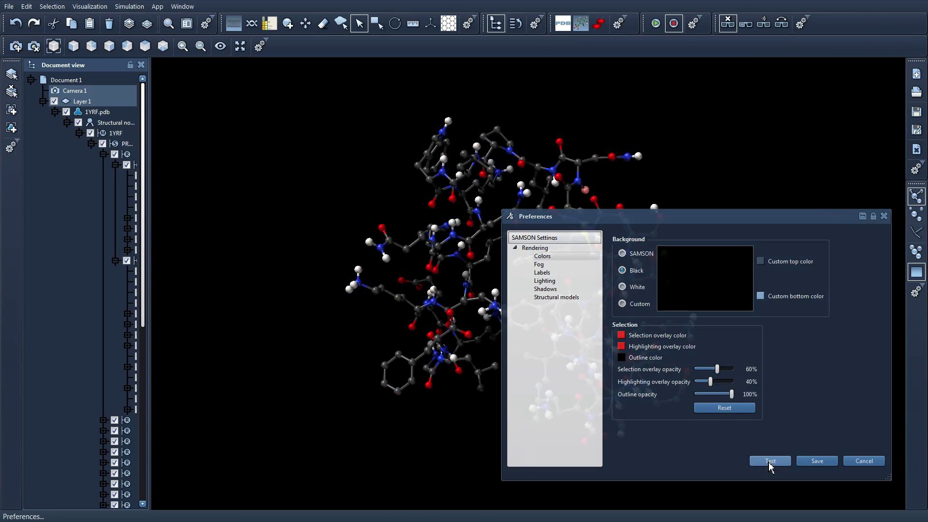
- Try White and Custom backgrounds, then test the SAMSON gradient background again
click(622, 288)
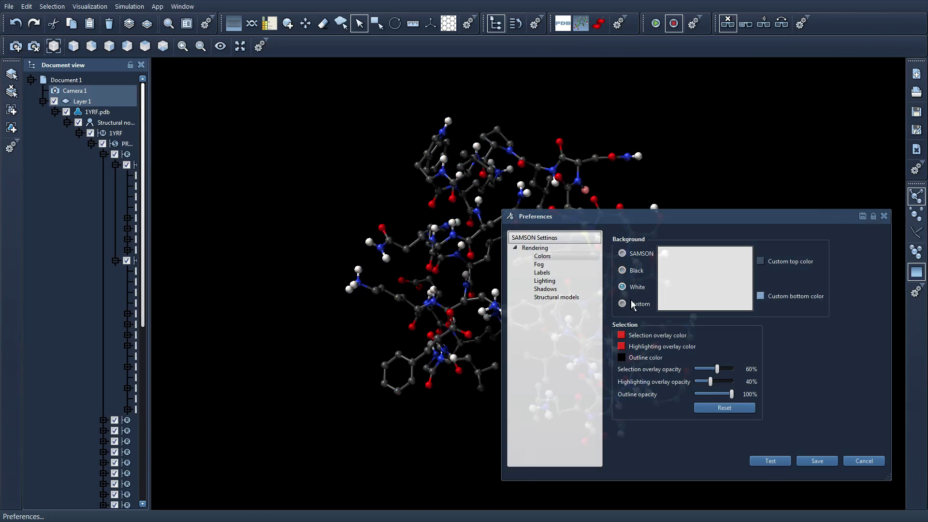
click(631, 309)
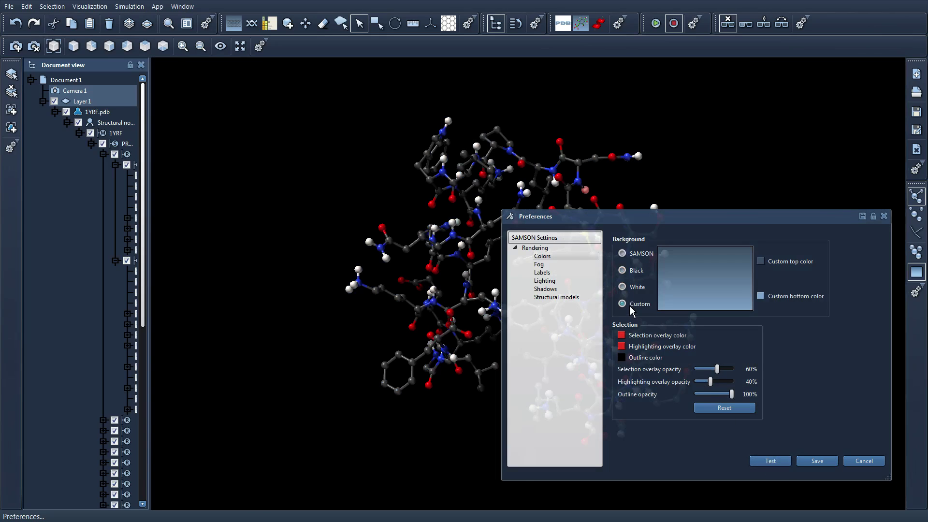
click(638, 255)
click(768, 459)
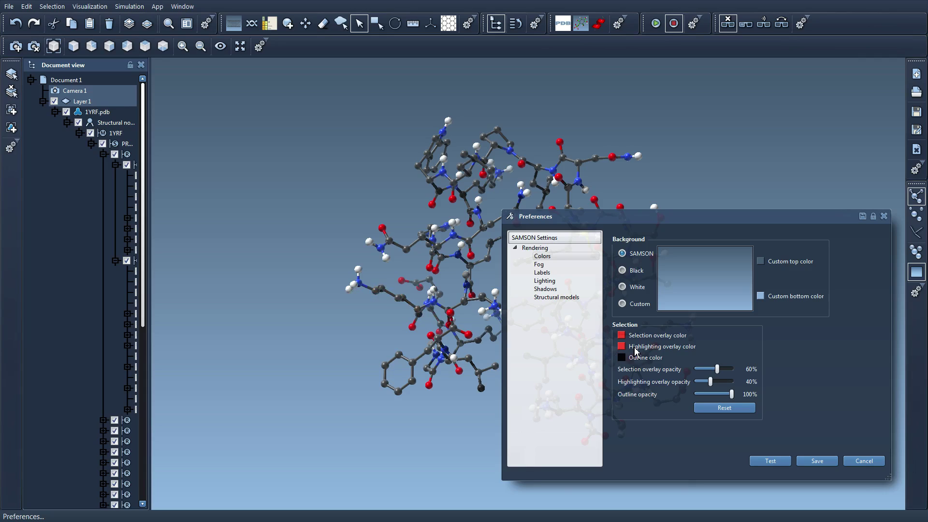
- Set highlighting overlay to spring green and outline to white, keeping the selection overlay red
click(623, 347)
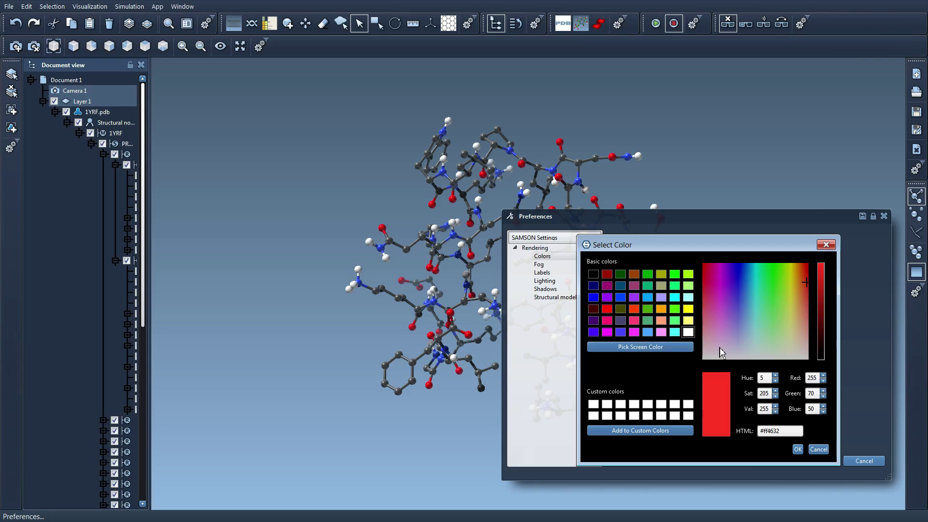
click(675, 286)
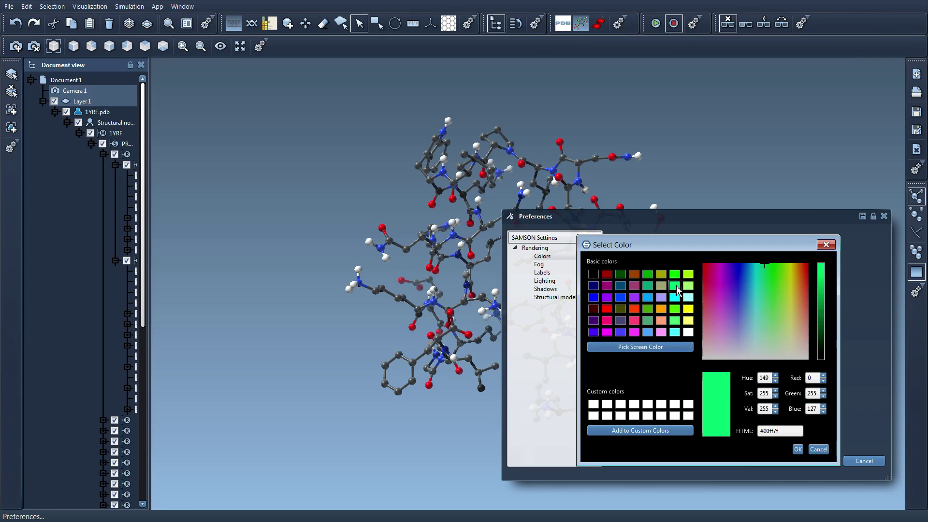
click(798, 449)
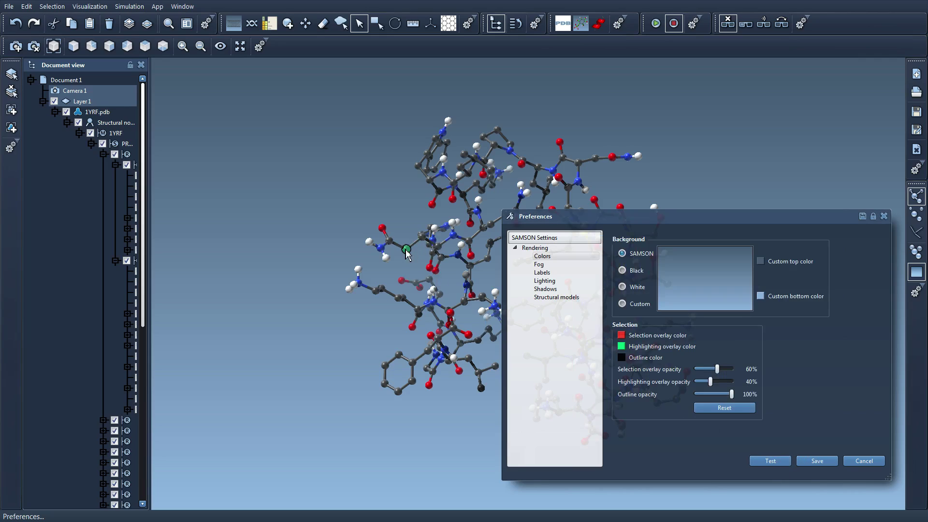
click(622, 335)
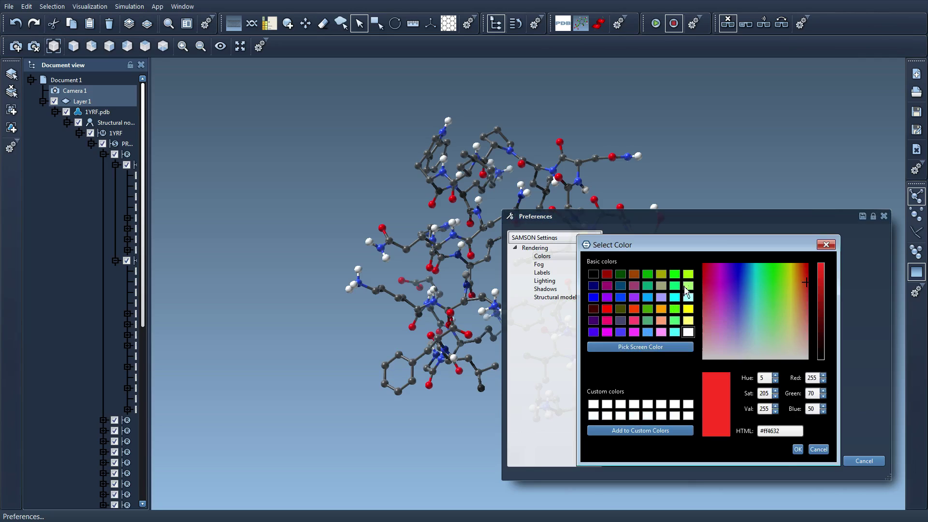
click(819, 449)
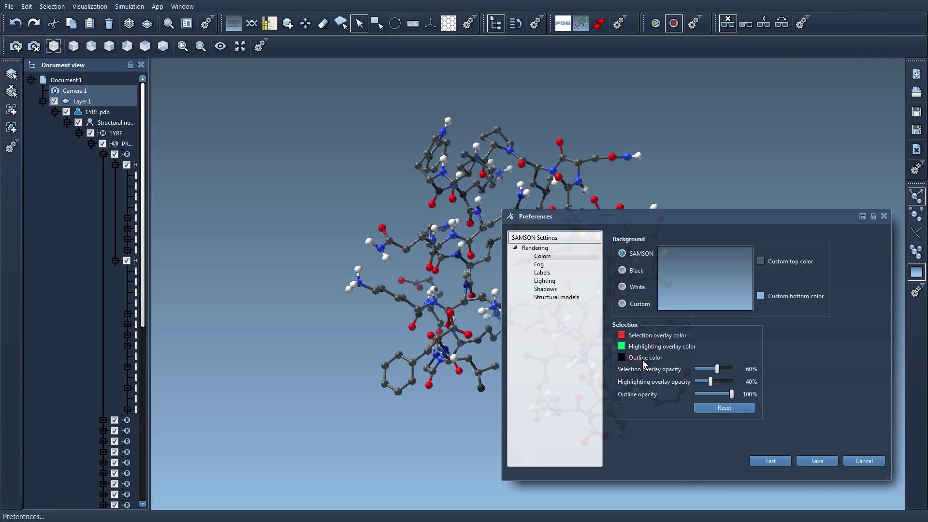
click(622, 357)
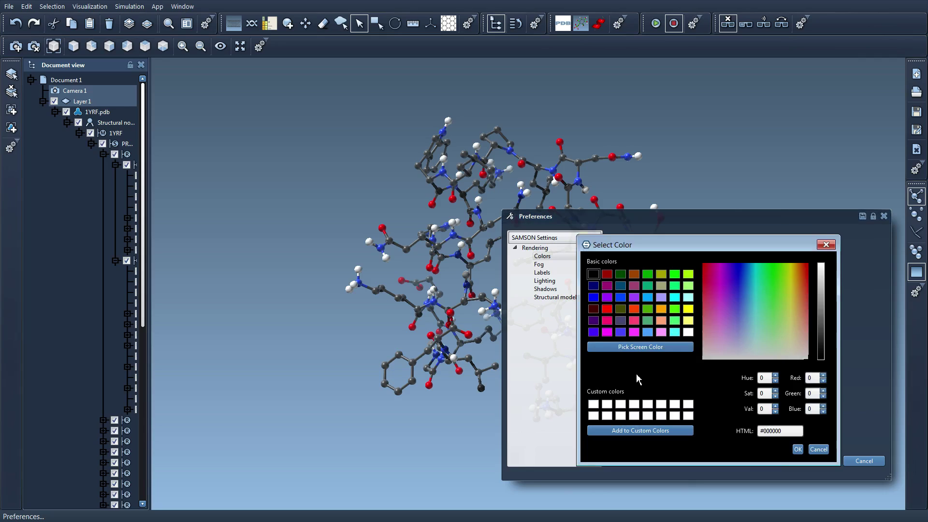
click(689, 332)
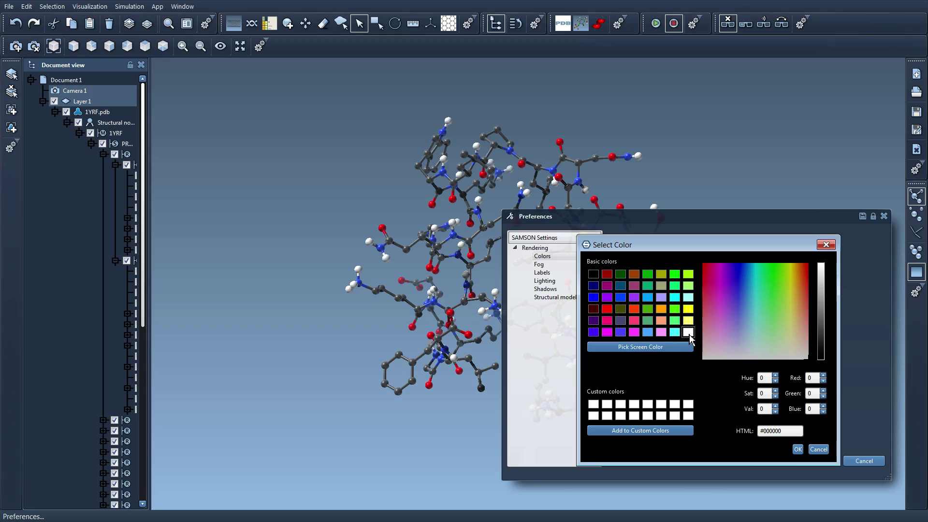
click(798, 449)
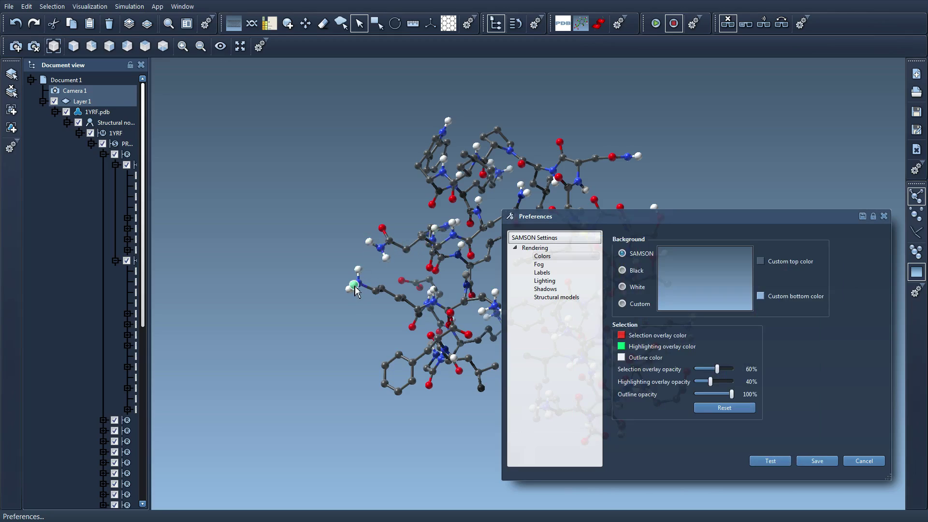
- Reset the selection overlay colours to defaults and lower outline opacity to 0%
click(720, 409)
drag(732, 394, 666, 402)
- Raise outline opacity back to 100%, then review the Fog page's near, far and strength values
drag(696, 394, 737, 395)
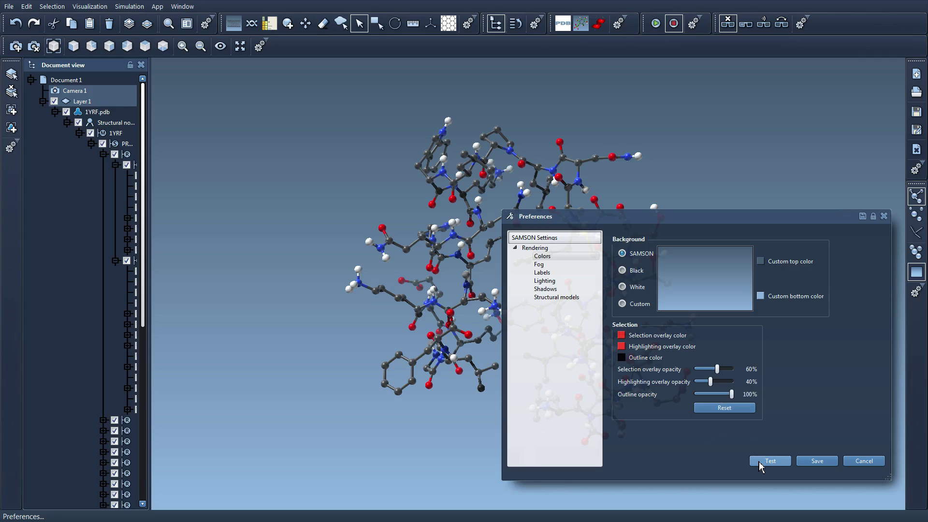
click(543, 265)
mouse_move(566, 222)
mouse_down()
mouse_move(585, 251)
mouse_move(579, 231)
mouse_up()
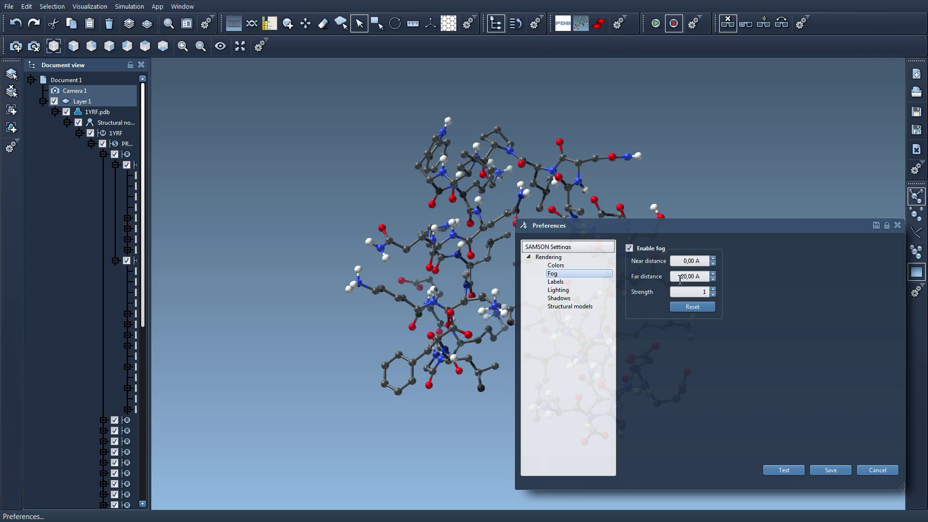
drag(680, 261, 703, 262)
drag(681, 277, 706, 282)
drag(702, 292, 707, 292)
- Preview 1YRF with fog disabled, then re-enable fog
click(630, 248)
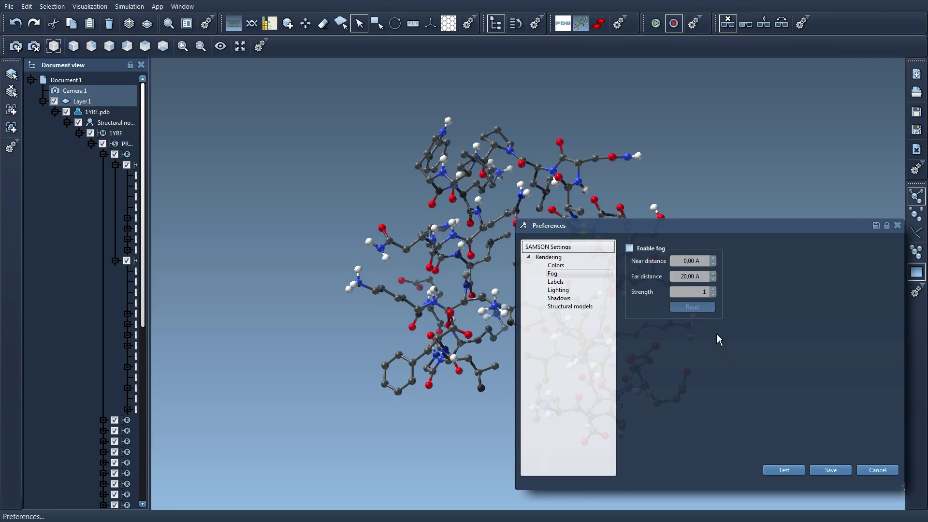
click(774, 470)
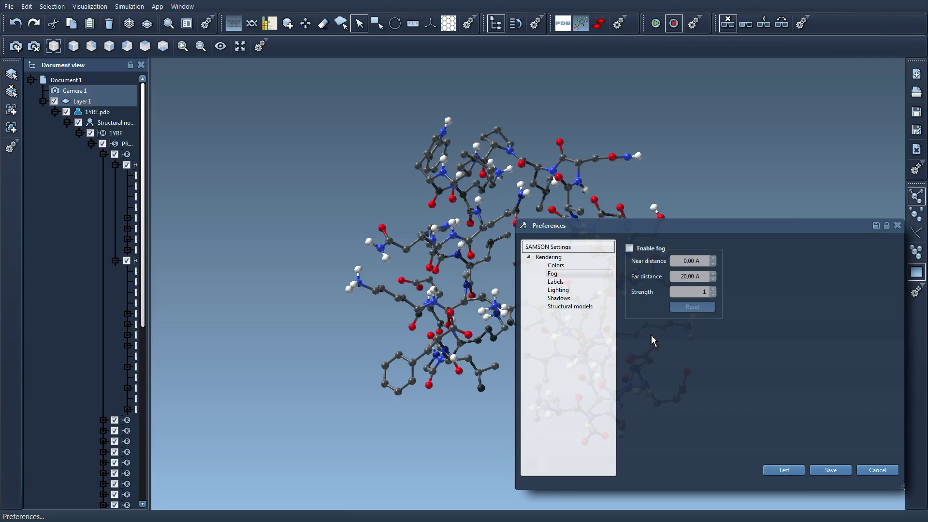
click(630, 248)
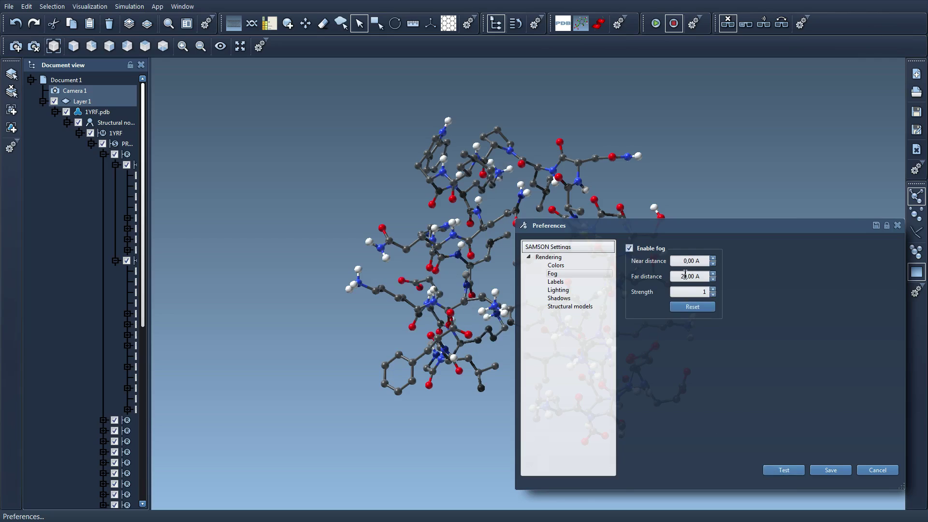
- Test fog at 10 Å far distance, then restore 20 Å and test again
drag(683, 276, 689, 276)
text(10)
click(691, 292)
click(784, 470)
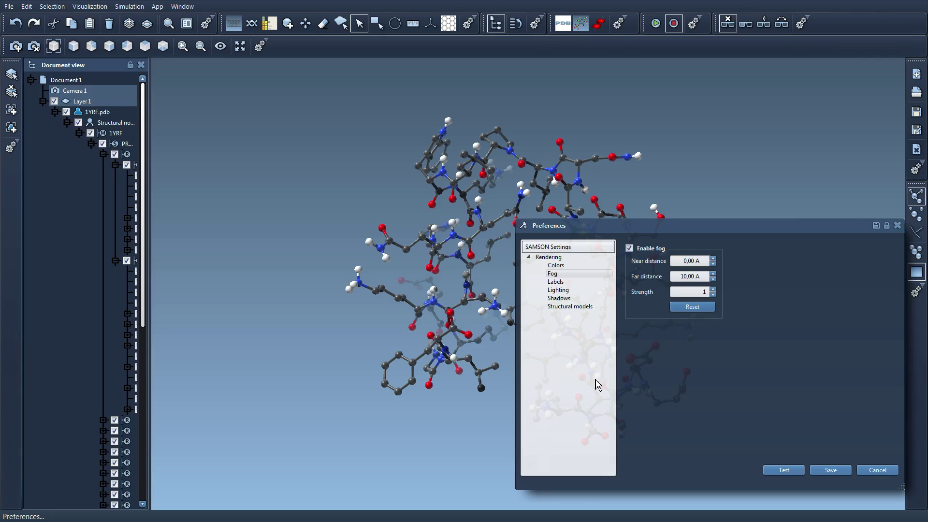
drag(680, 277, 690, 276)
text(20)
click(776, 470)
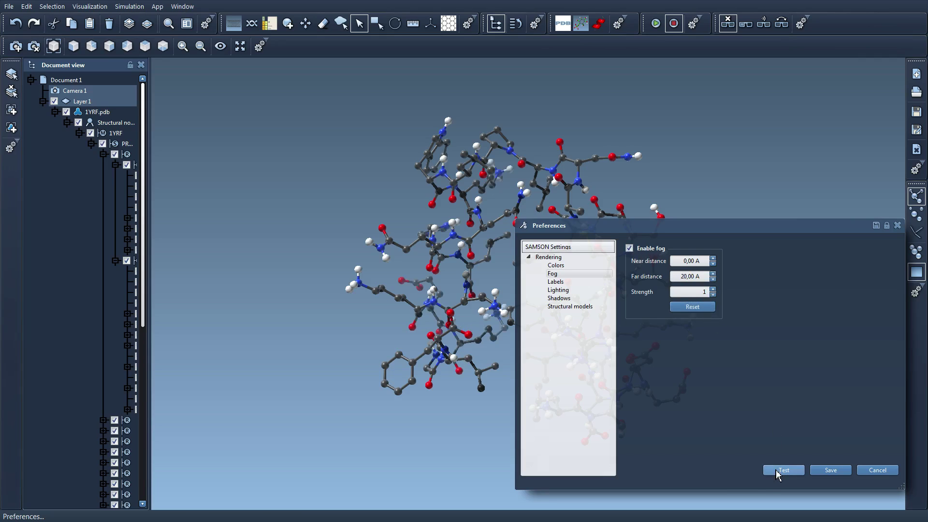
- On the Lighting page, set Light A's colour to orange
click(560, 283)
click(558, 290)
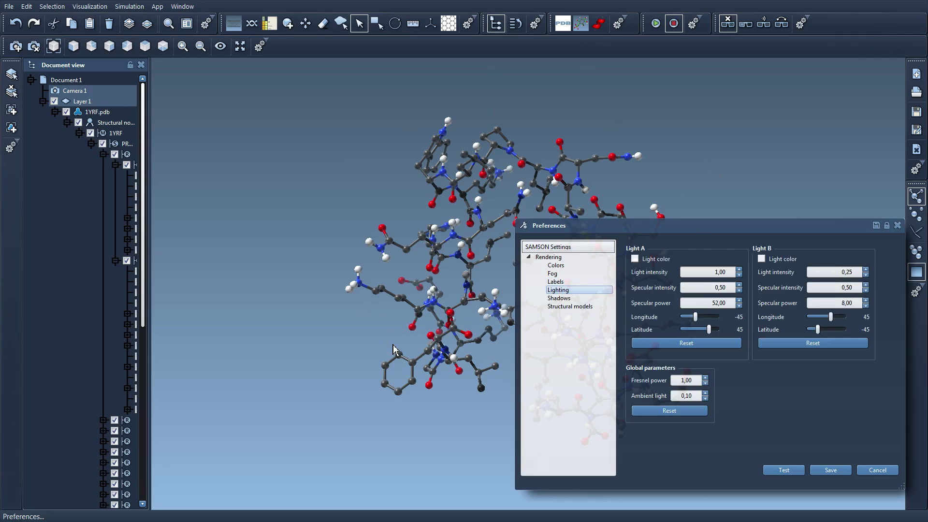
click(636, 260)
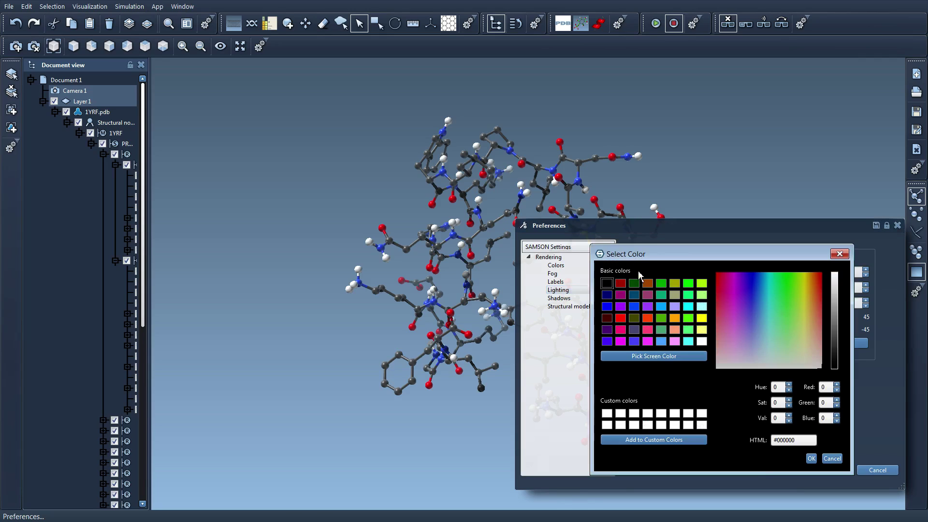
click(647, 319)
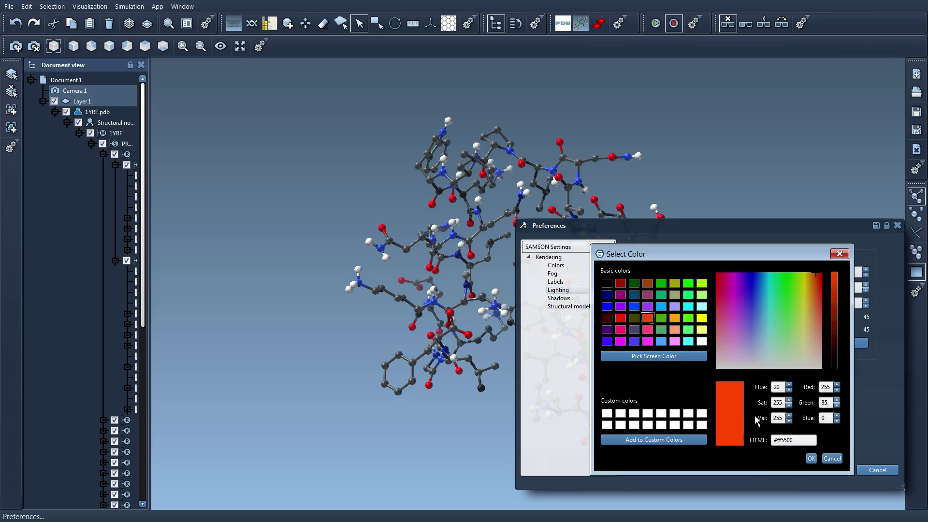
click(812, 459)
- Set Light B's colour to green and preview the coloured lighting on 1YRF
click(763, 259)
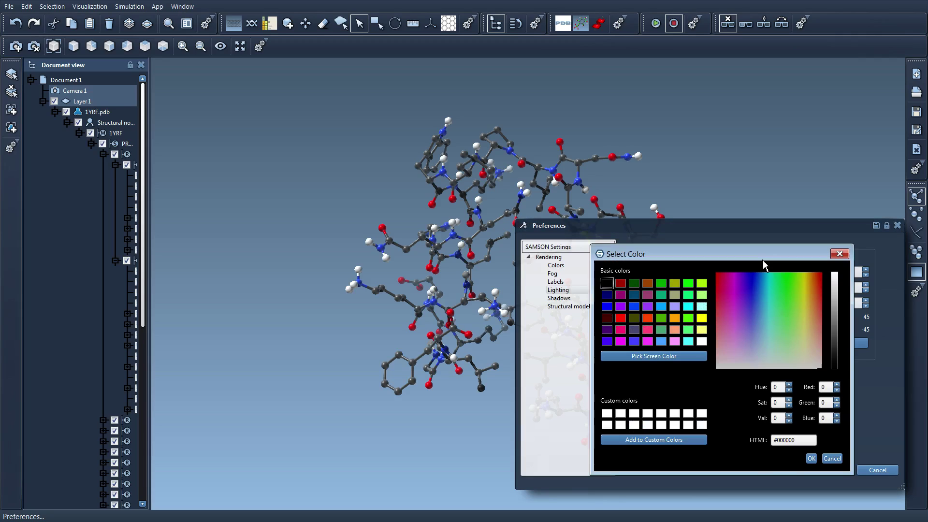
click(792, 289)
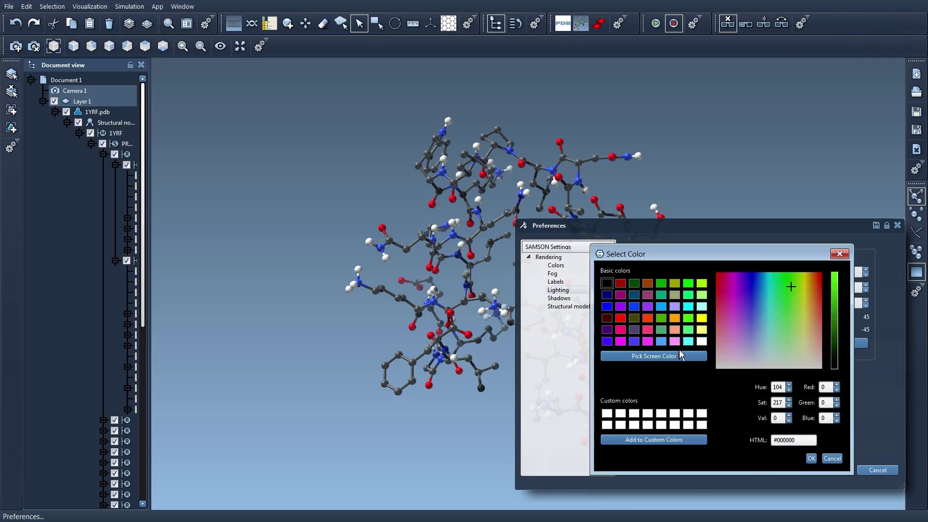
click(662, 317)
click(808, 459)
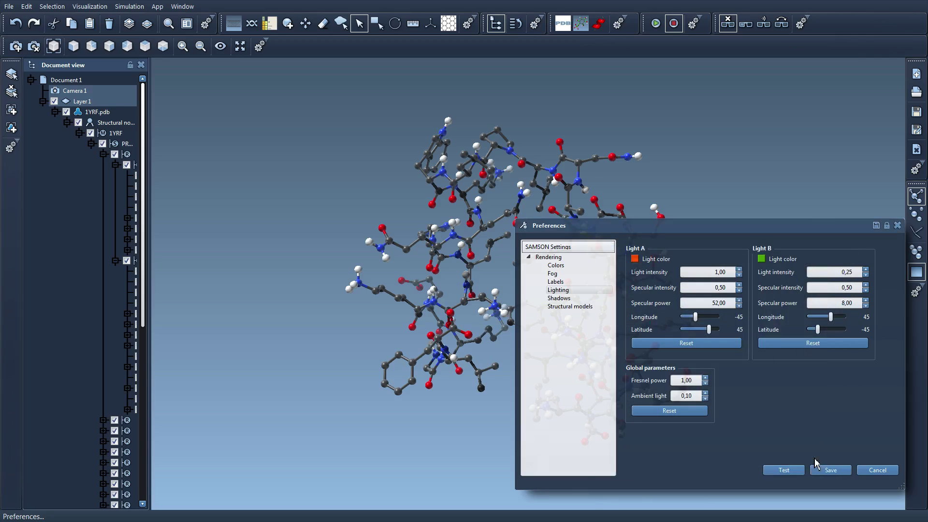
click(792, 472)
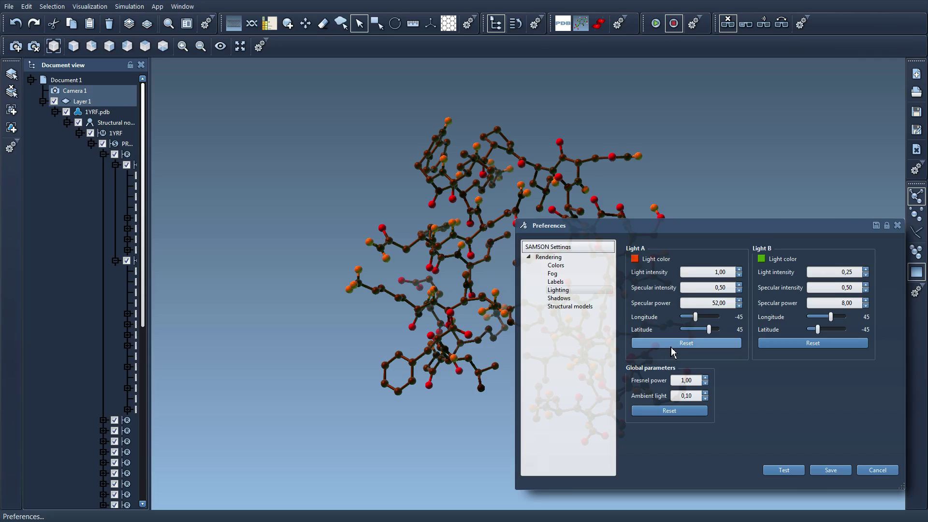
- Reset Light A and Light B to default white and preview the result
click(684, 343)
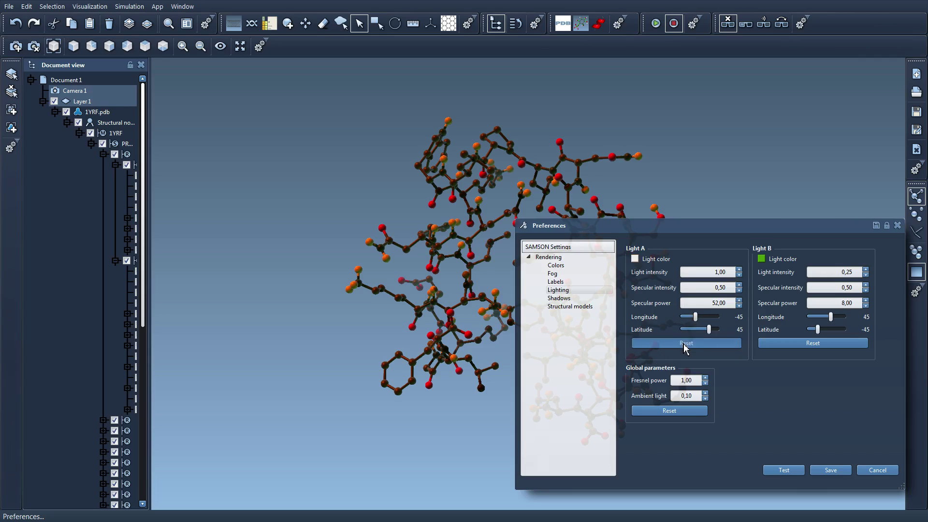
click(793, 473)
click(803, 344)
click(791, 473)
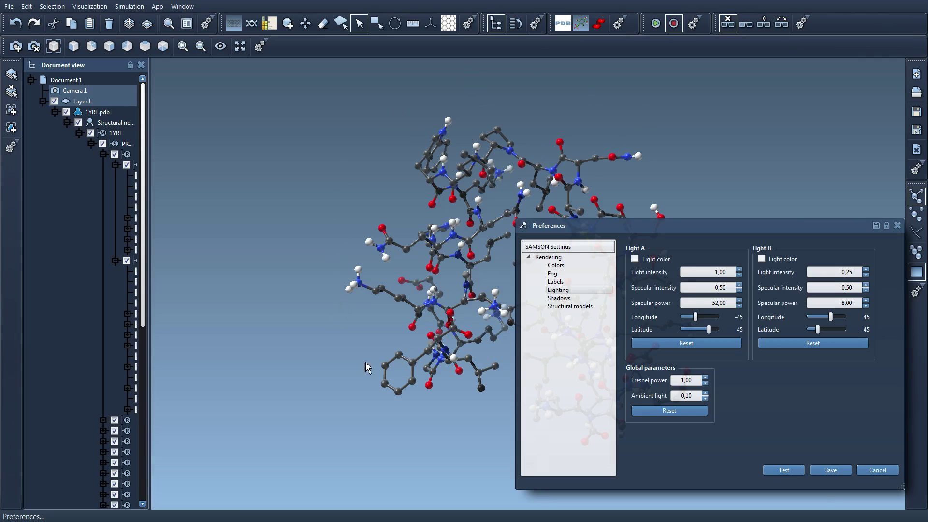
- On the Shadows page, preview 1YRF with shadows disabled, then re-enable shadows
click(559, 298)
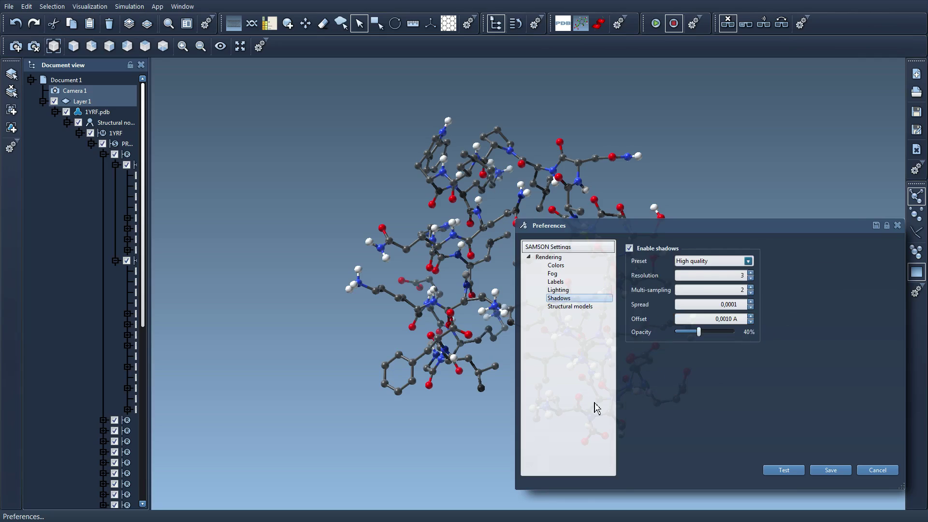
click(630, 248)
click(784, 469)
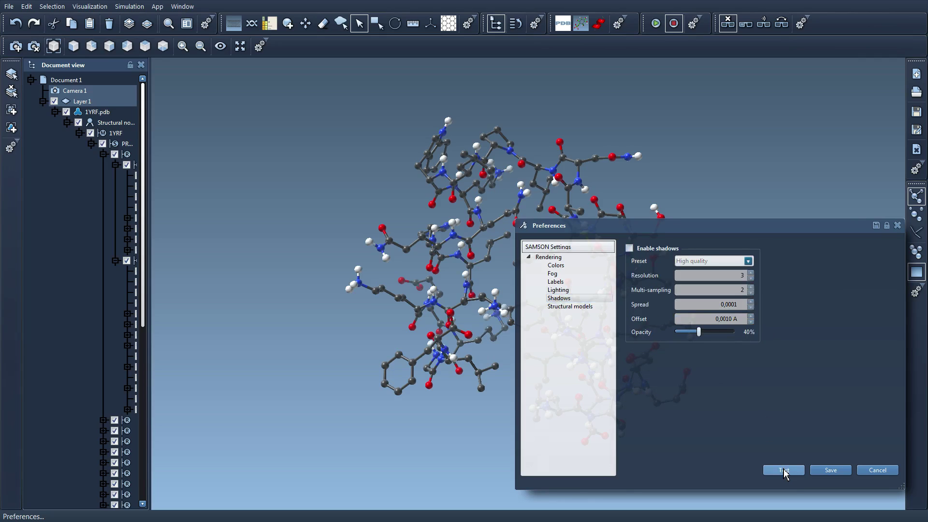
click(630, 248)
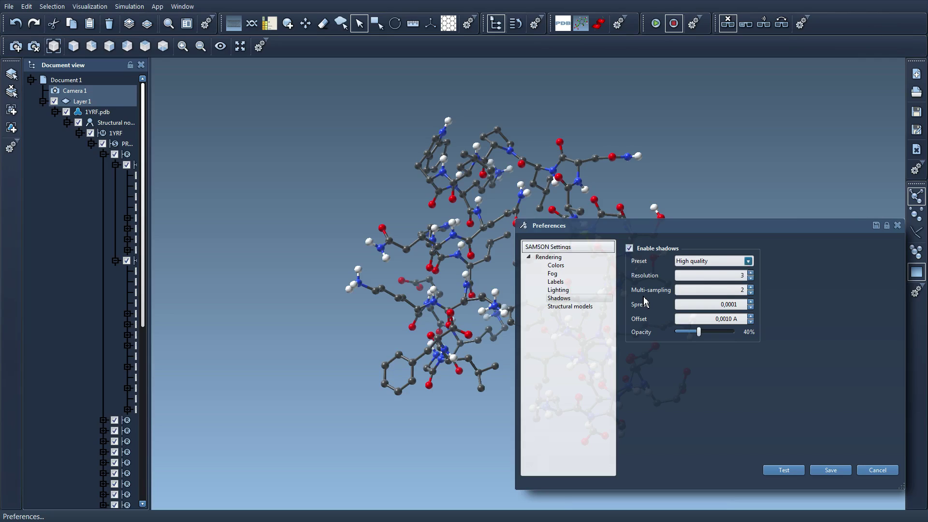
- On the Structural models page, set atom radius to 0,60 Å and preview it
click(579, 308)
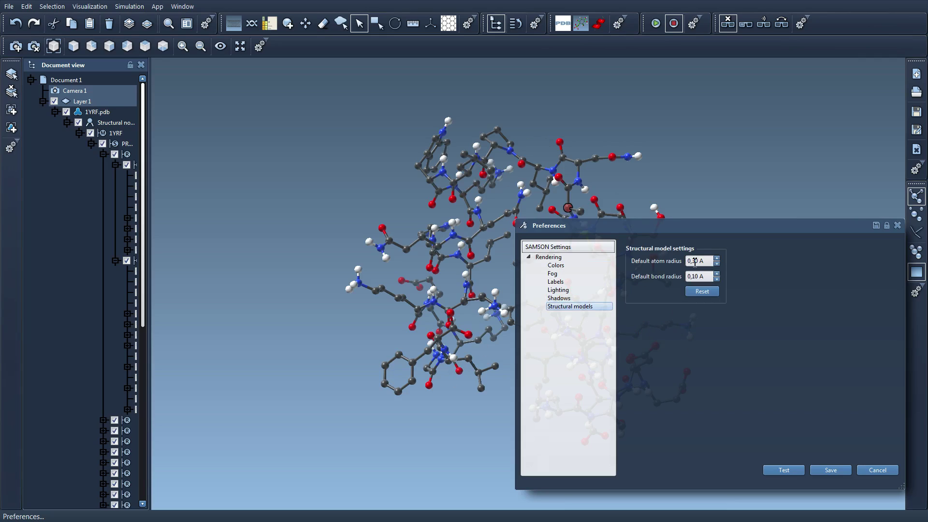
double_click(696, 262)
text(35)
double_click(696, 263)
text(6)
click(785, 471)
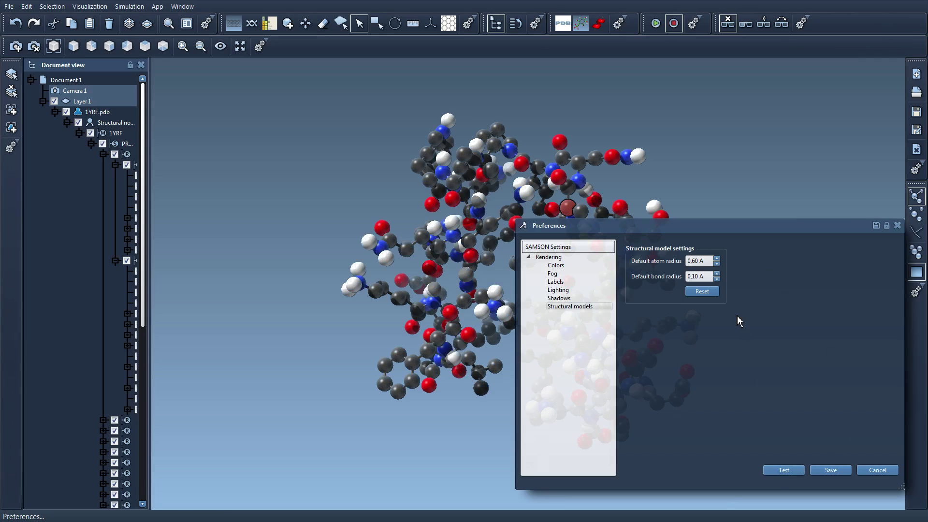
- Raise bond radius two steps and test, then reset radii to 0,30 Å and 0,10 Å
click(717, 274)
click(716, 274)
click(717, 275)
click(717, 274)
click(781, 470)
click(708, 291)
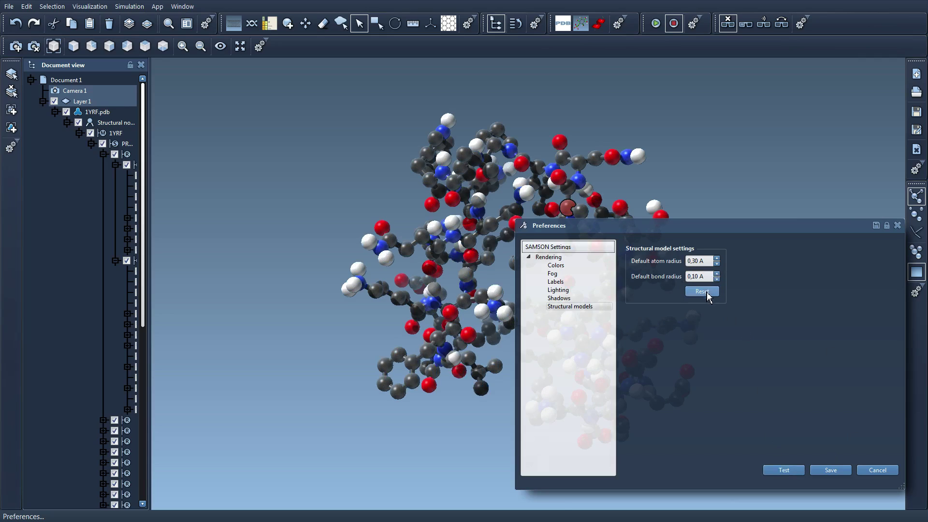
click(785, 470)
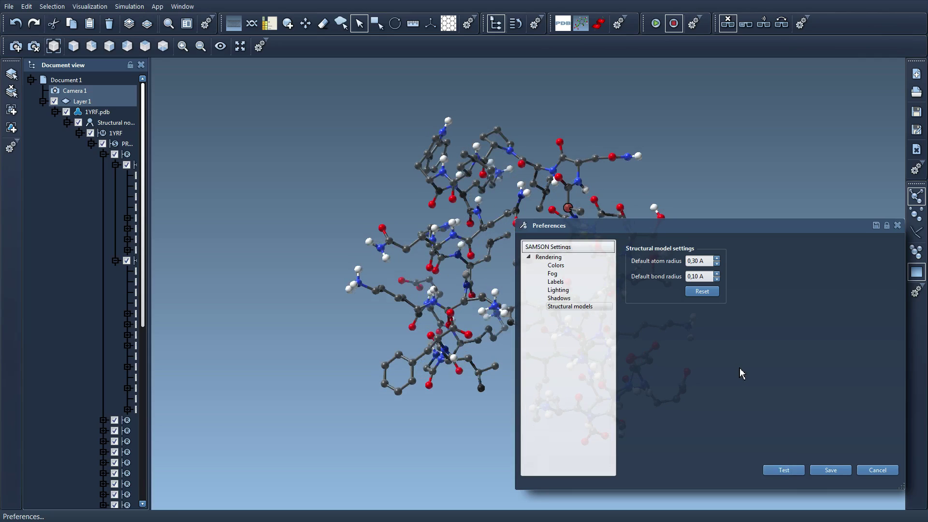
- Move Preferences left and cycle through Colors, Fog, Lighting, Shadows and Structural models, ending on Colors
drag(729, 231, 676, 234)
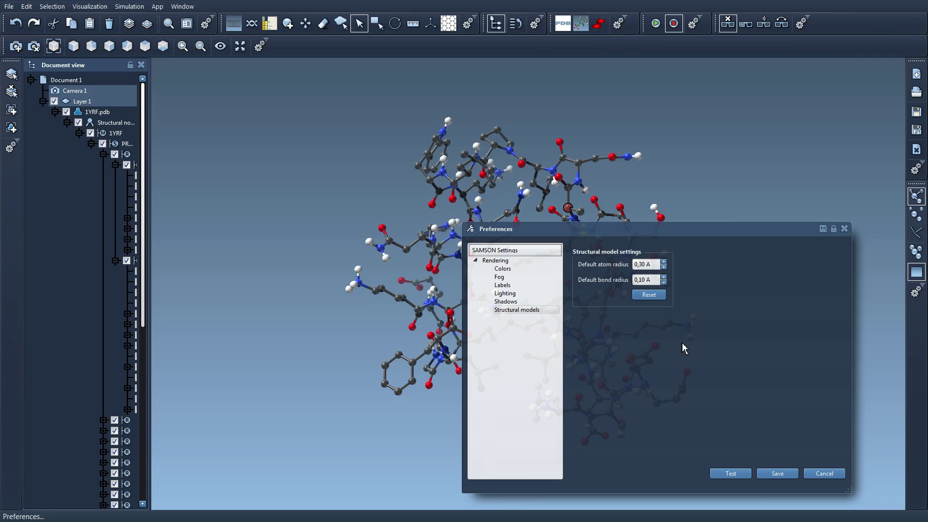
click(506, 269)
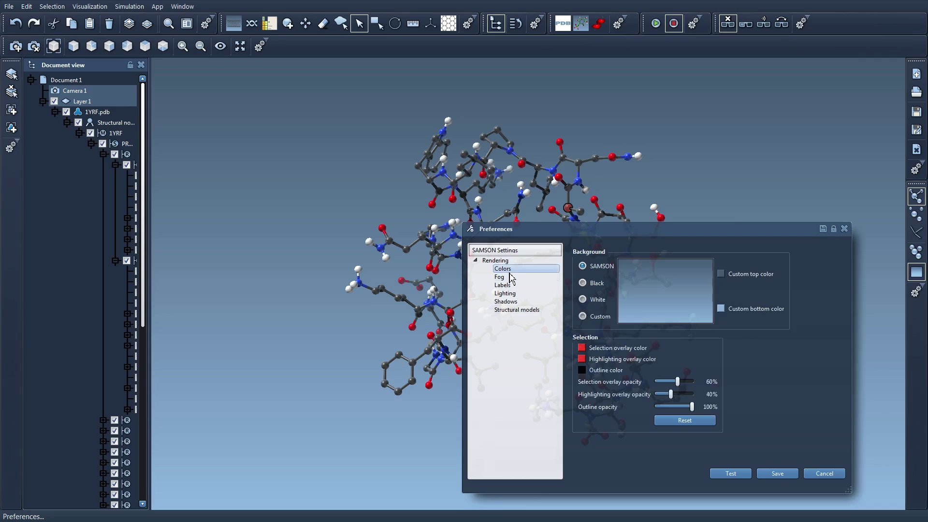
click(508, 278)
click(506, 294)
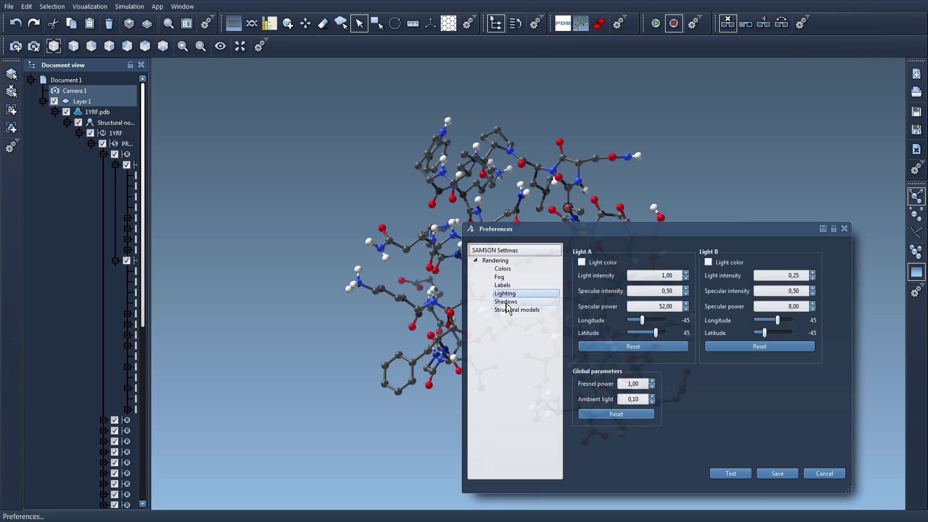
click(506, 301)
click(508, 309)
click(506, 301)
click(506, 294)
click(501, 277)
click(502, 269)
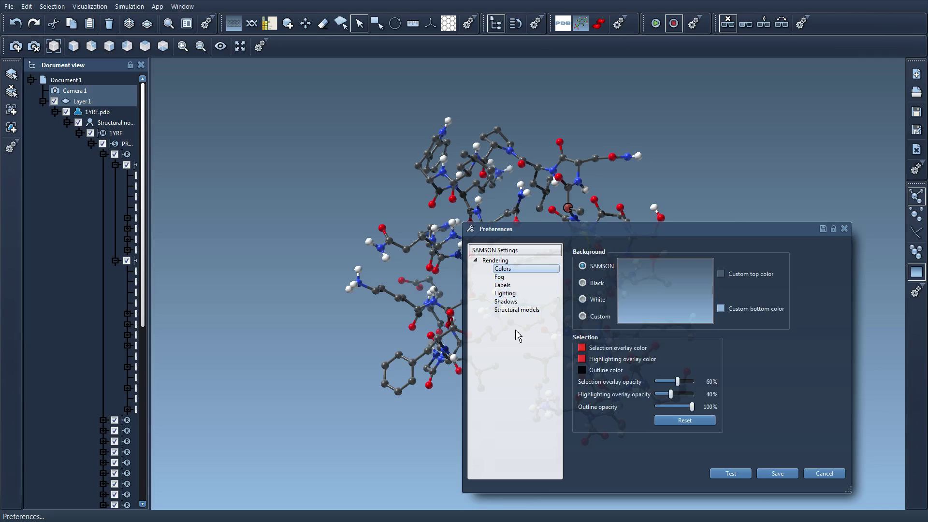